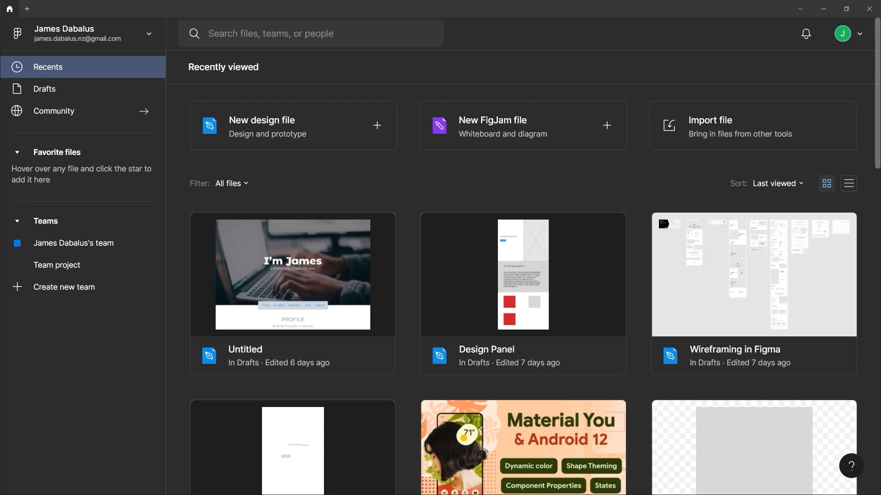
Import icons8-automotive-30.png as a design file twice, once from the file explorer and once through Import file.
{"action": "left_click_drag", "start_coordinate": [880, 229], "coordinate": [413, 176]}
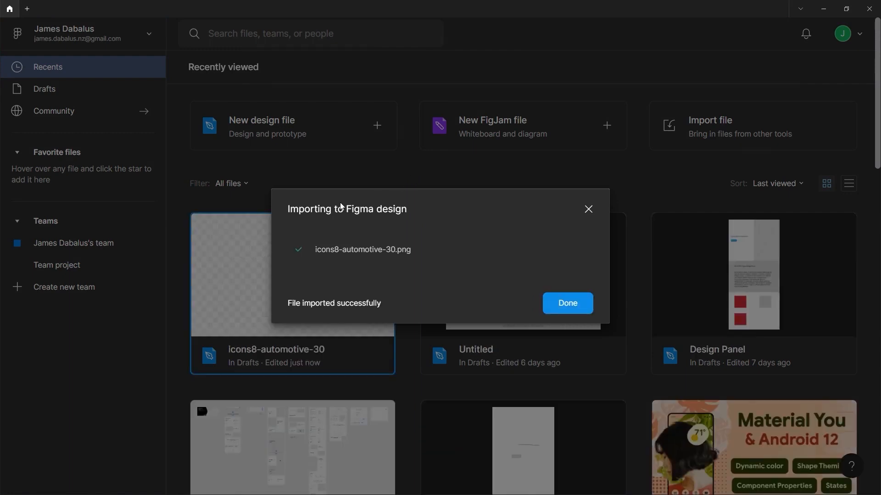
{"action": "left_click", "coordinate": [576, 304]}
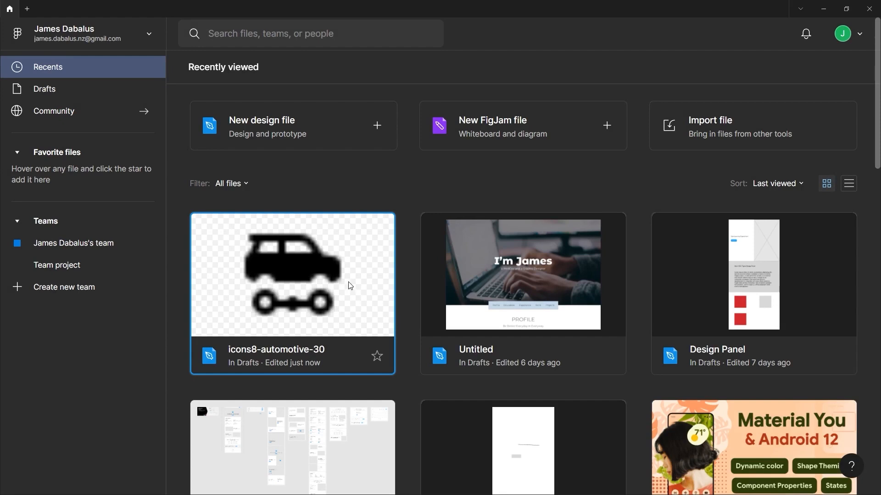
{"action": "left_click", "coordinate": [736, 136]}
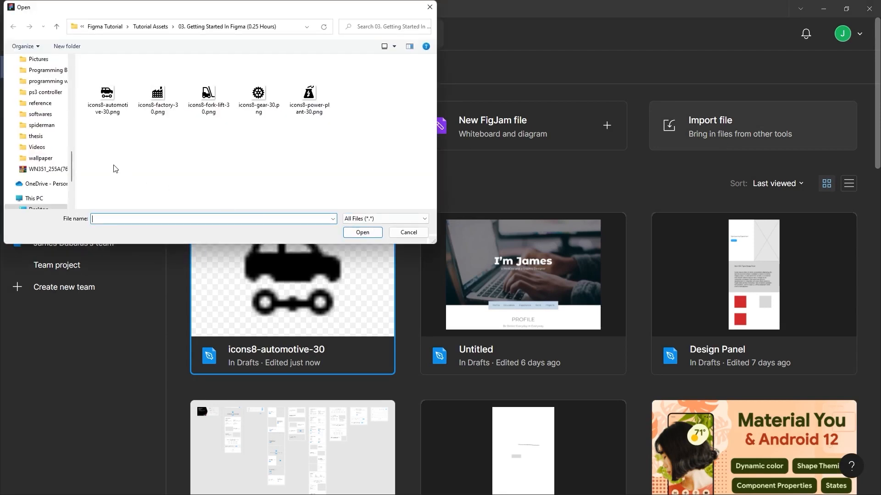
{"action": "left_click", "coordinate": [110, 108]}
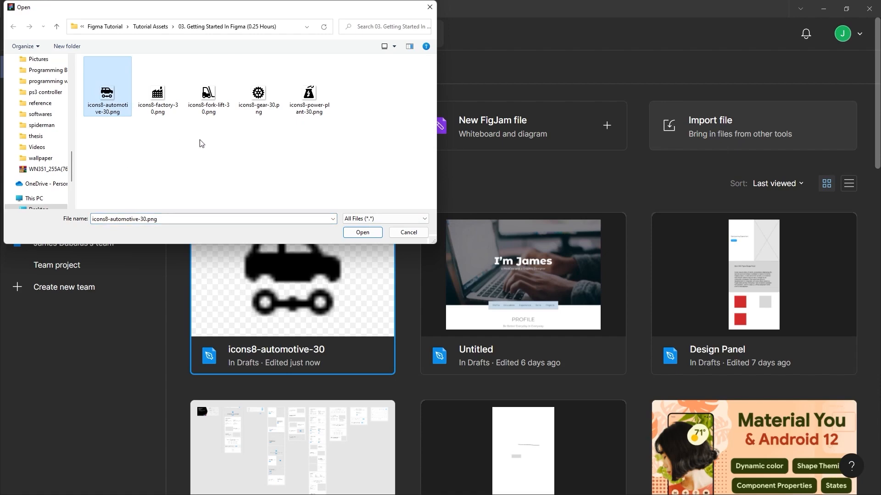
{"action": "left_click", "coordinate": [362, 232]}
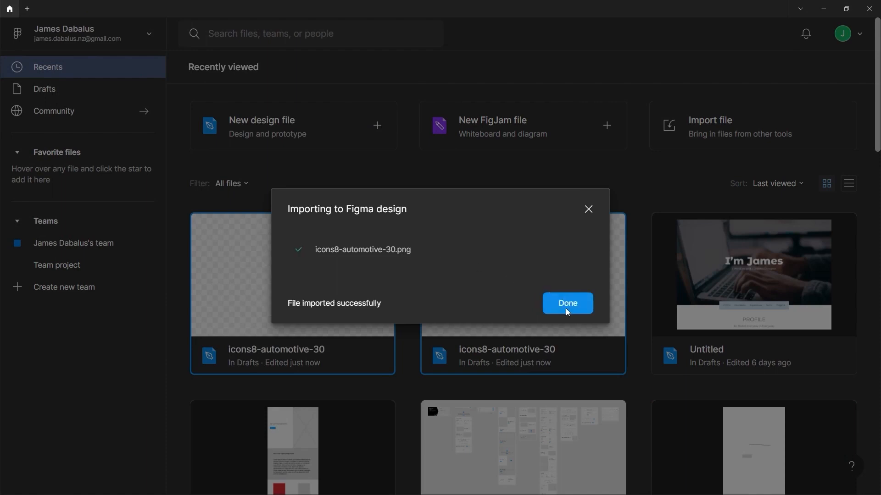
{"action": "left_click", "coordinate": [566, 305]}
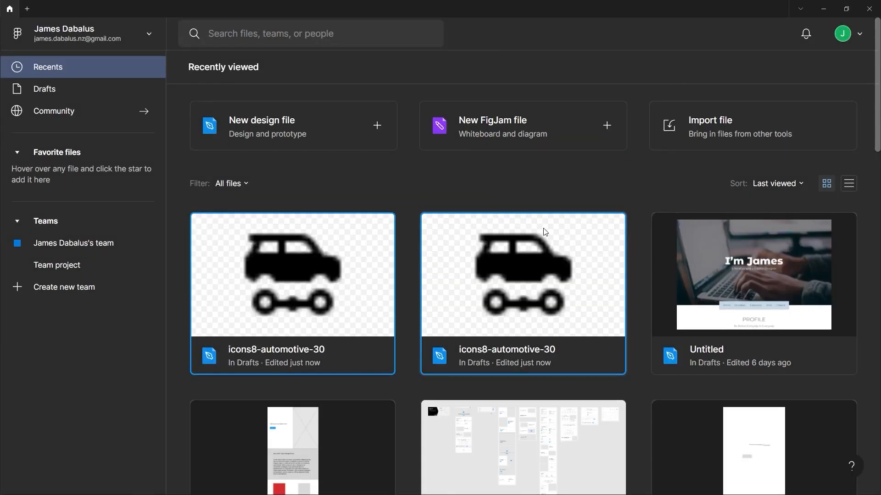
Create a new design file and add a 1440 × 1024 Desktop frame.
{"action": "left_click", "coordinate": [28, 9]}
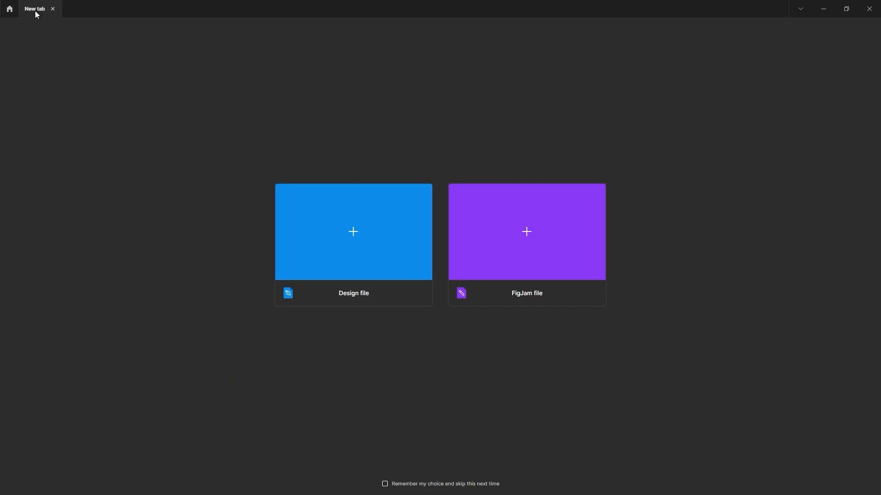
{"action": "left_click", "coordinate": [363, 229]}
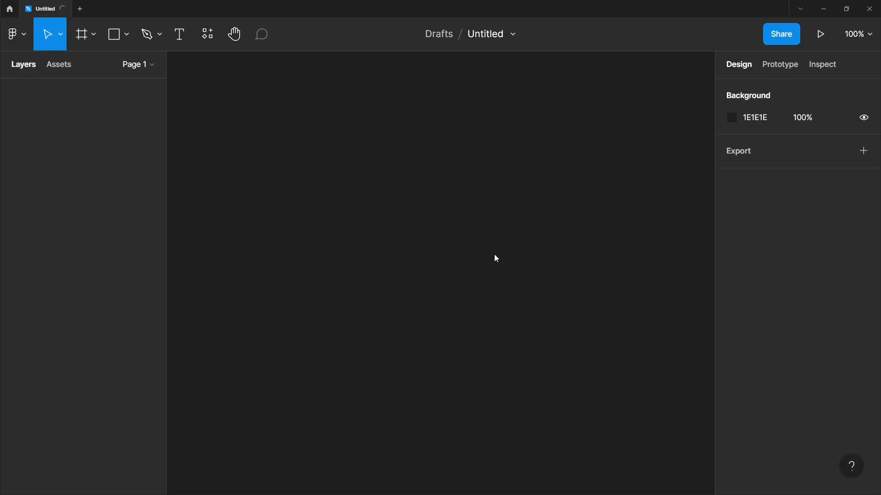
{"action": "left_click", "coordinate": [92, 36]}
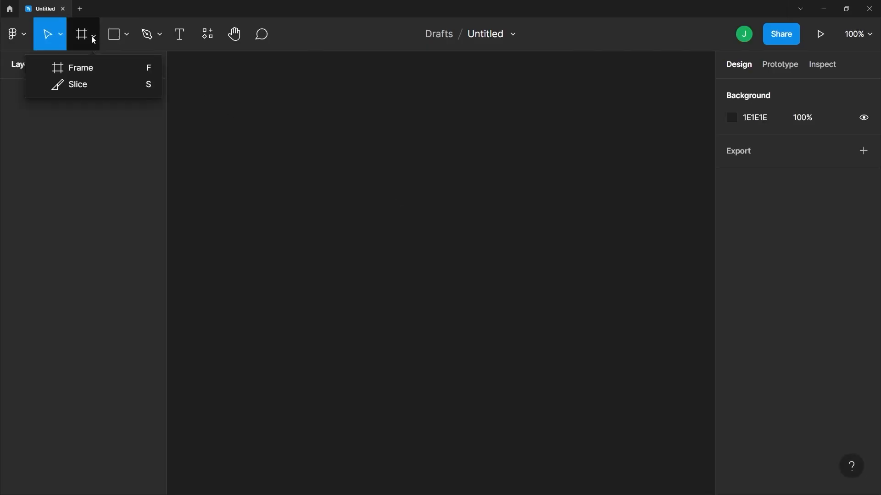
{"action": "left_click", "coordinate": [84, 73]}
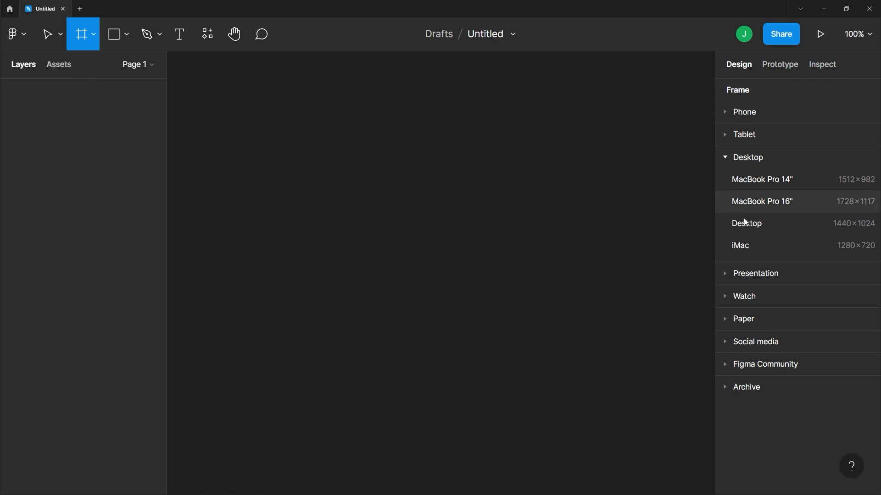
{"action": "left_click", "coordinate": [762, 226]}
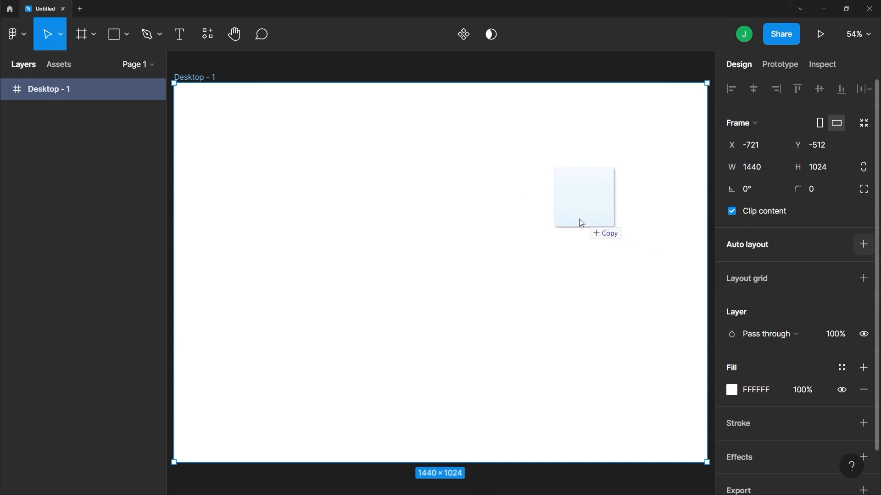
Bring the automotive icon from the file explorer into the frame, and add all five icons8 PNG icons beside it.
{"action": "left_click_drag", "start_coordinate": [580, 222], "coordinate": [409, 199]}
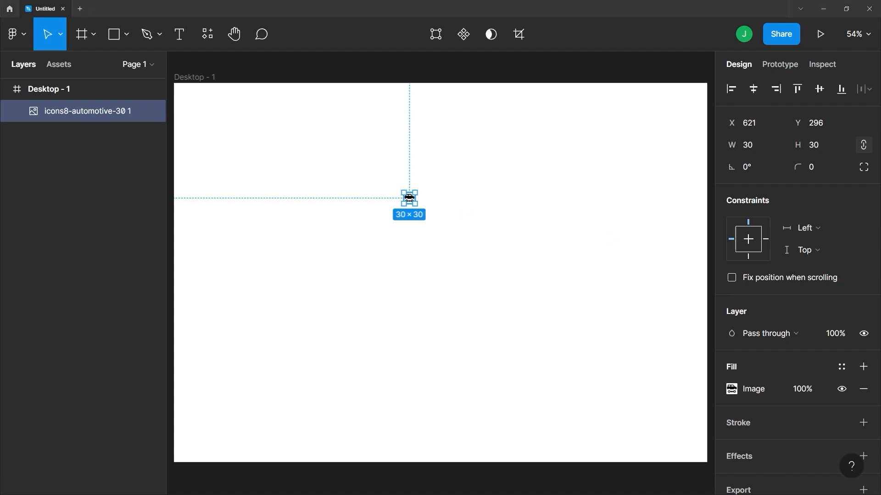
{"action": "left_click_drag", "start_coordinate": [732, 207], "coordinate": [460, 203]}
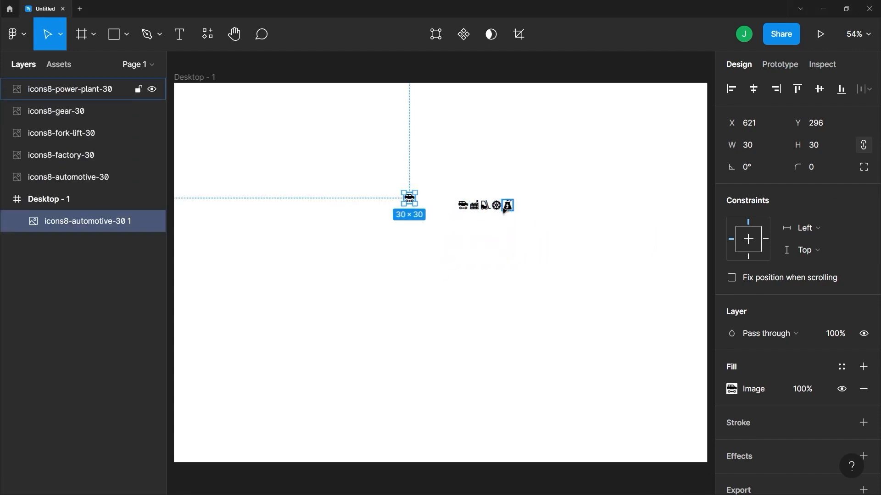
{"action": "left_click", "coordinate": [463, 243]}
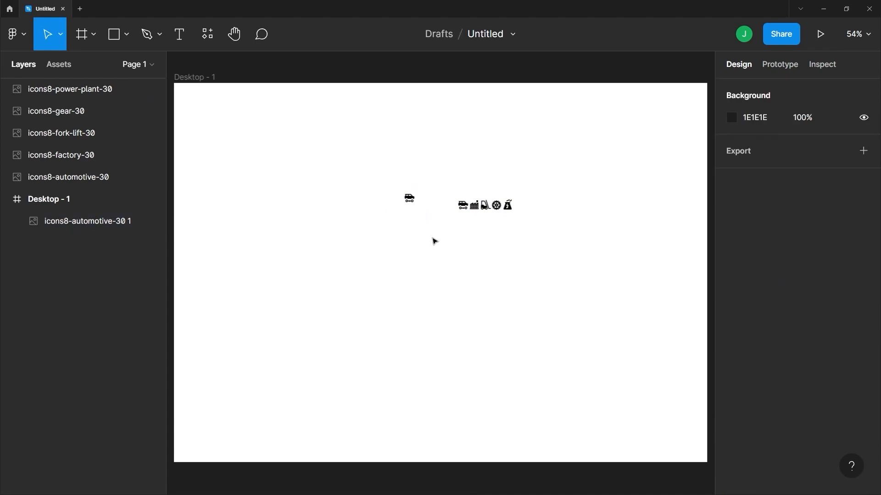
Load all five icon PNGs with Place image, placing the power-plant icon at original size and the gear below it at about 85 × 75.
{"action": "left_click", "coordinate": [15, 37]}
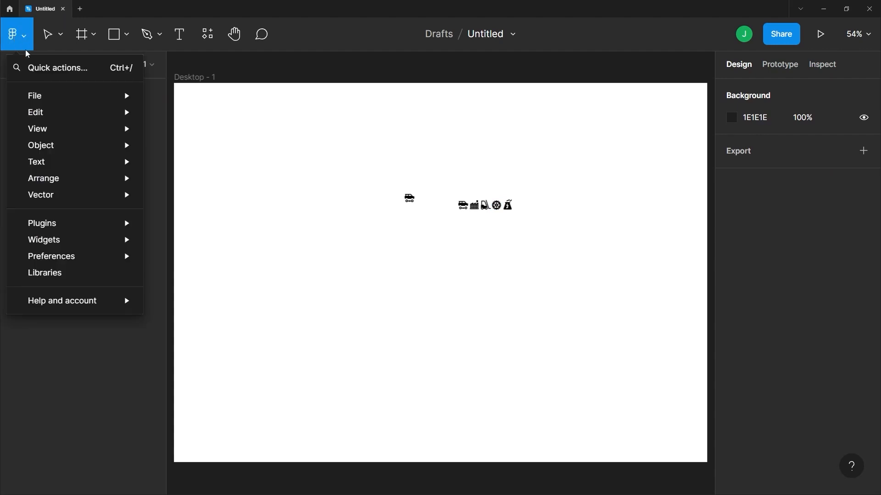
{"action": "mouse_move", "coordinate": [58, 99]}
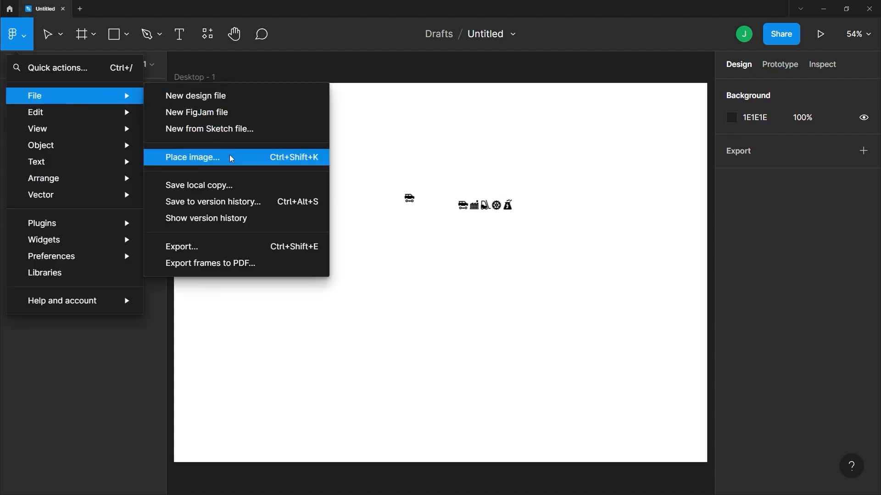
{"action": "left_click", "coordinate": [302, 157]}
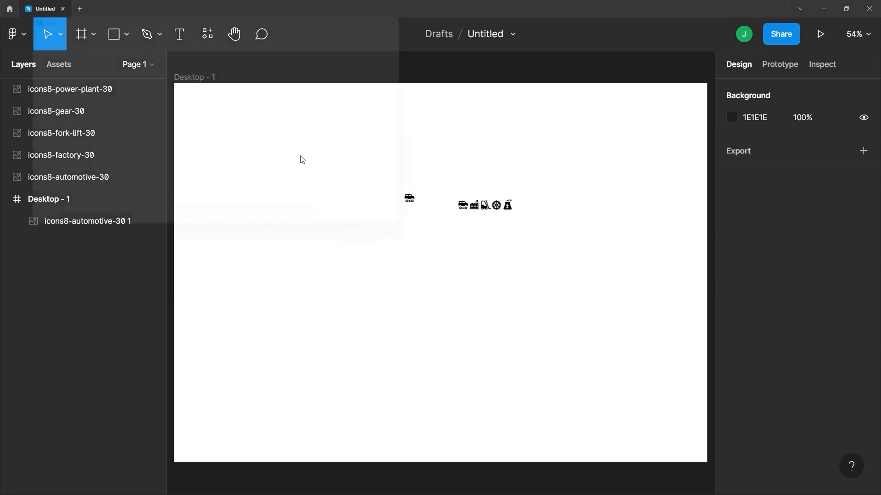
{"action": "left_click_drag", "start_coordinate": [387, 134], "coordinate": [110, 100]}
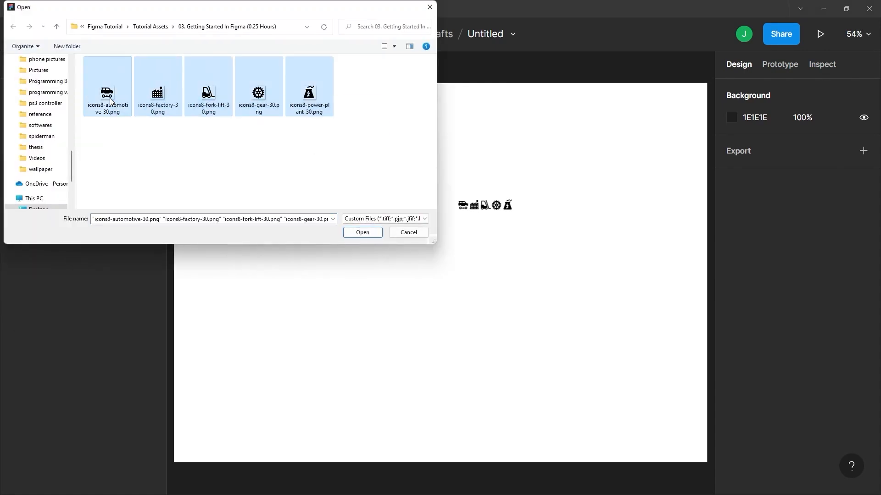
{"action": "left_click", "coordinate": [363, 232]}
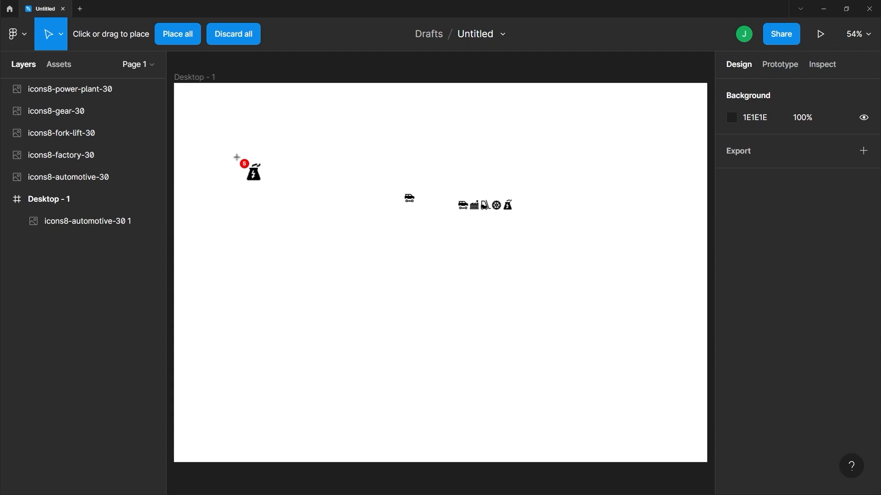
{"action": "left_click", "coordinate": [237, 158]}
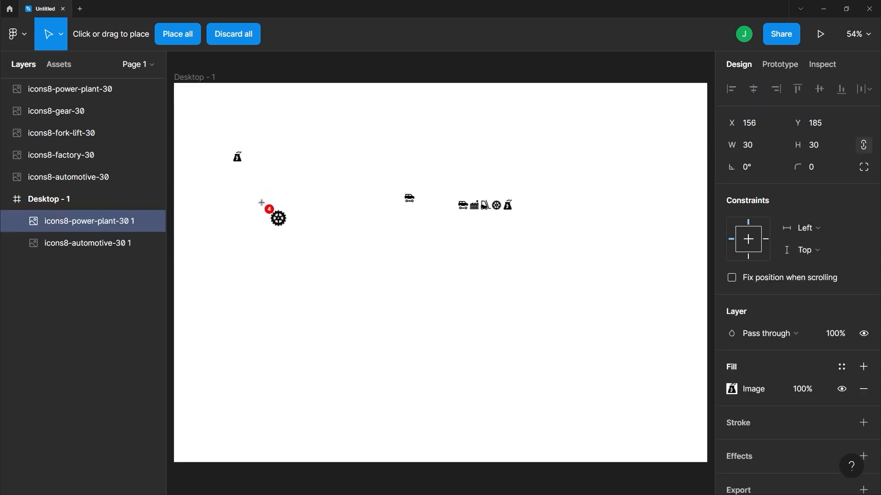
{"action": "left_click_drag", "start_coordinate": [234, 184], "coordinate": [266, 212]}
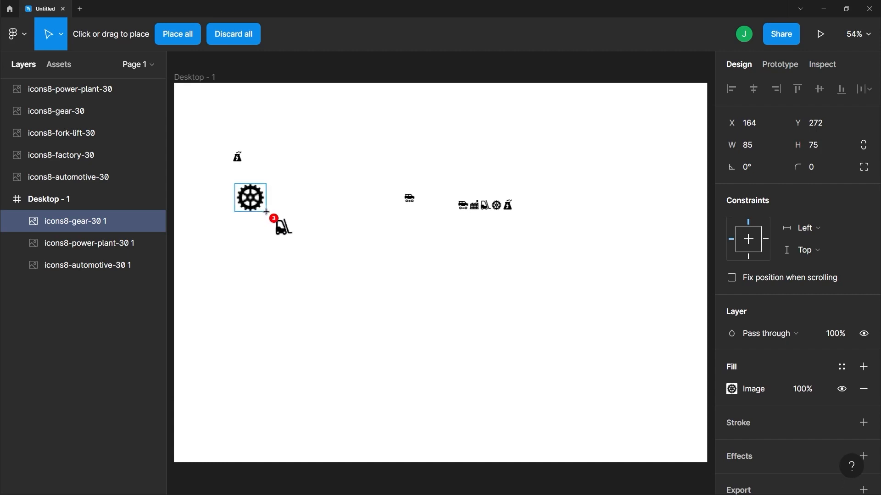
Place all remaining icons at once and spread the stacked fork-lift, factory and automotive icons into a horizontal row.
{"action": "left_click", "coordinate": [178, 34]}
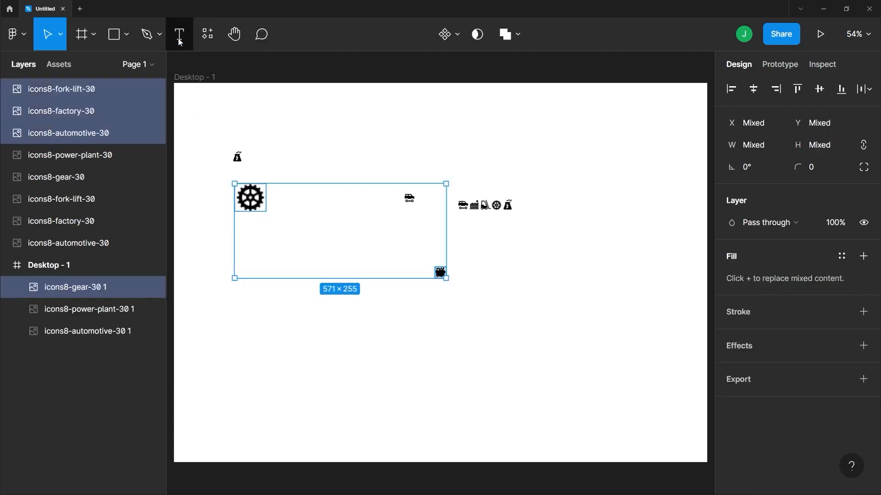
{"action": "left_click", "coordinate": [480, 326]}
{"action": "left_click_drag", "start_coordinate": [440, 274], "coordinate": [408, 277]}
{"action": "left_click", "coordinate": [456, 353]}
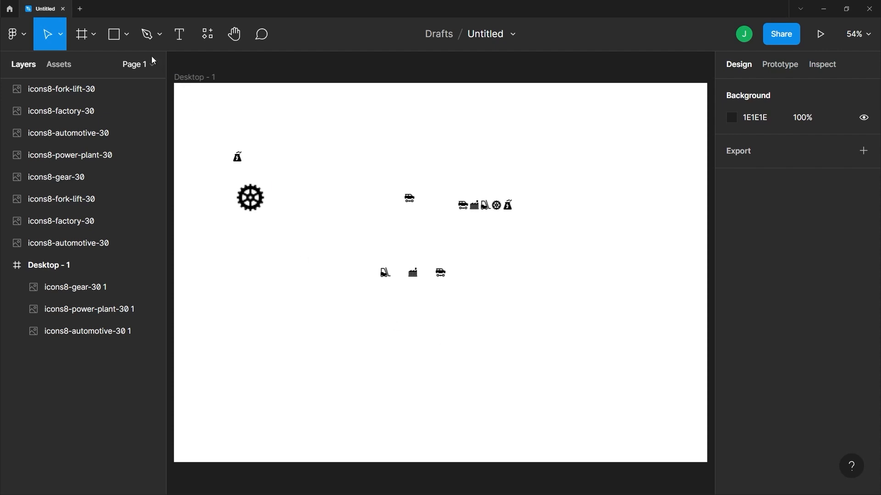
Add a 100 × 100 rectangle below the gear icon and duplicate it twice straight down to form a column.
{"action": "left_click", "coordinate": [122, 40]}
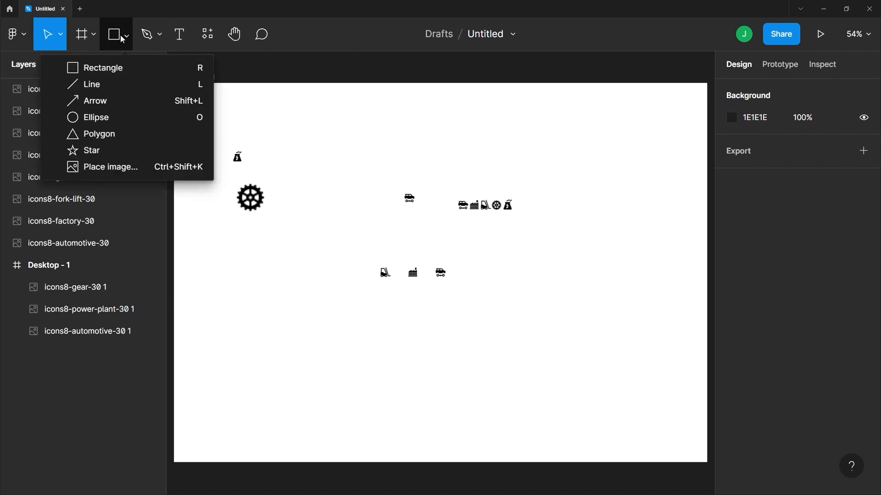
{"action": "left_click", "coordinate": [114, 66]}
{"action": "left_click", "coordinate": [262, 279]}
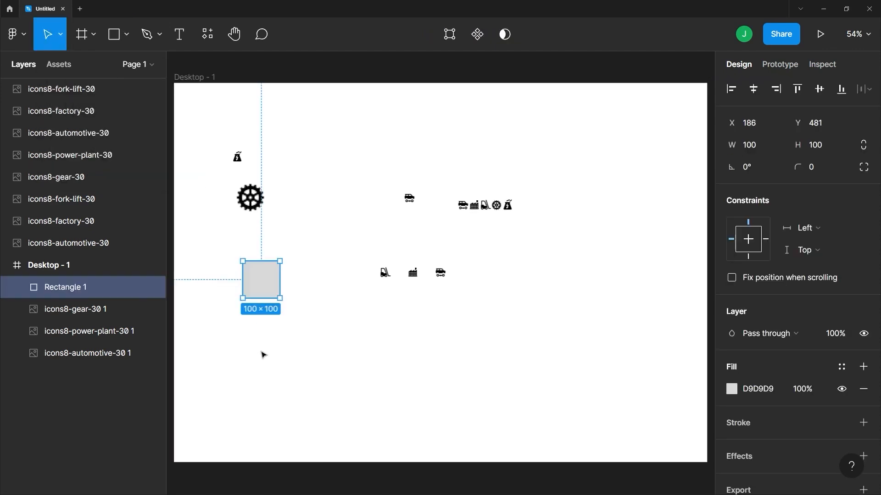
{"action": "left_click_drag", "start_coordinate": [262, 288], "coordinate": [259, 416]}
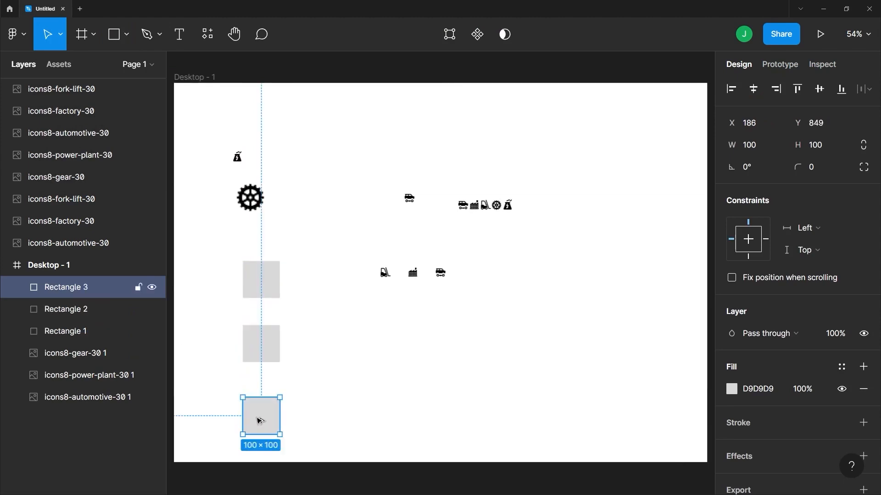
Change the fill of the uppermost square in the column to red EF3131.
{"action": "left_click", "coordinate": [271, 279]}
{"action": "left_click", "coordinate": [731, 389]}
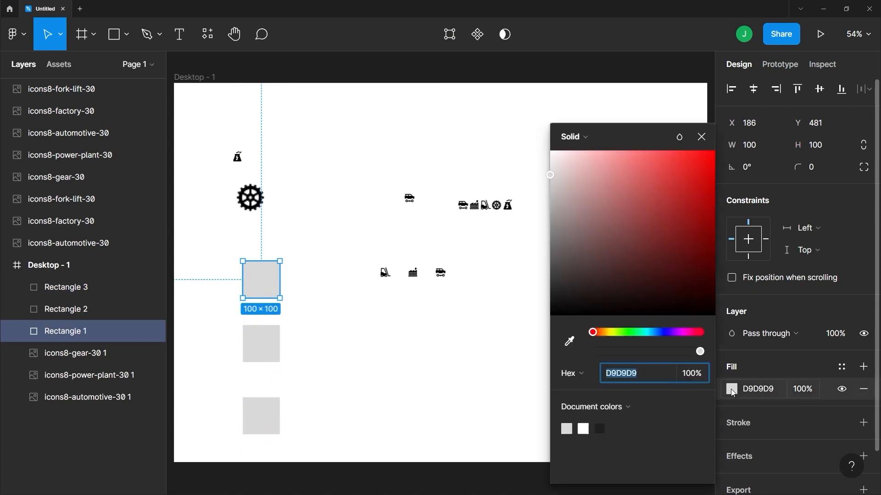
{"action": "left_click", "coordinate": [680, 161]}
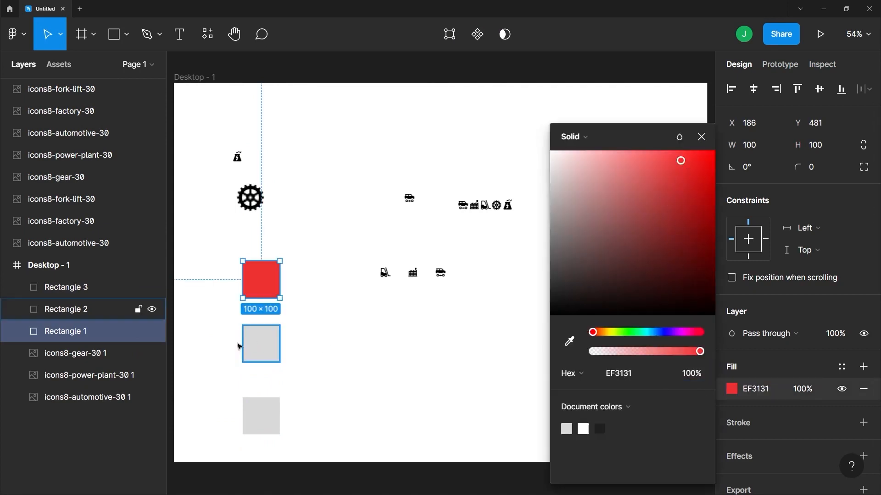
Change the fill of the middle square in the column to blue 4739E2.
{"action": "left_click", "coordinate": [257, 345]}
{"action": "left_click", "coordinate": [732, 390]}
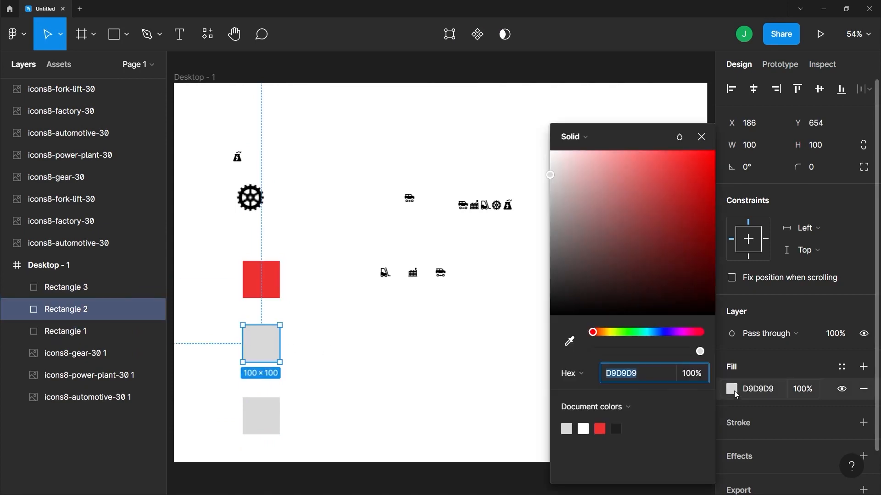
{"action": "left_click", "coordinate": [666, 333]}
{"action": "left_click", "coordinate": [668, 194]}
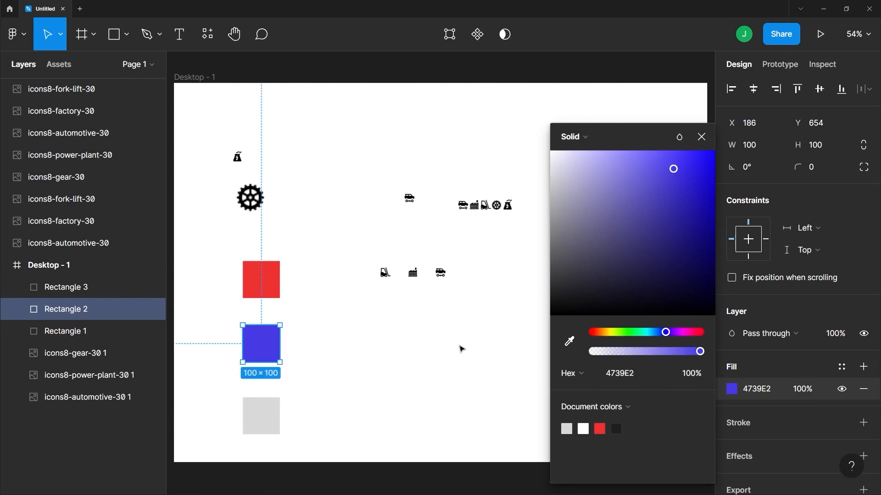
{"action": "left_click", "coordinate": [385, 390]}
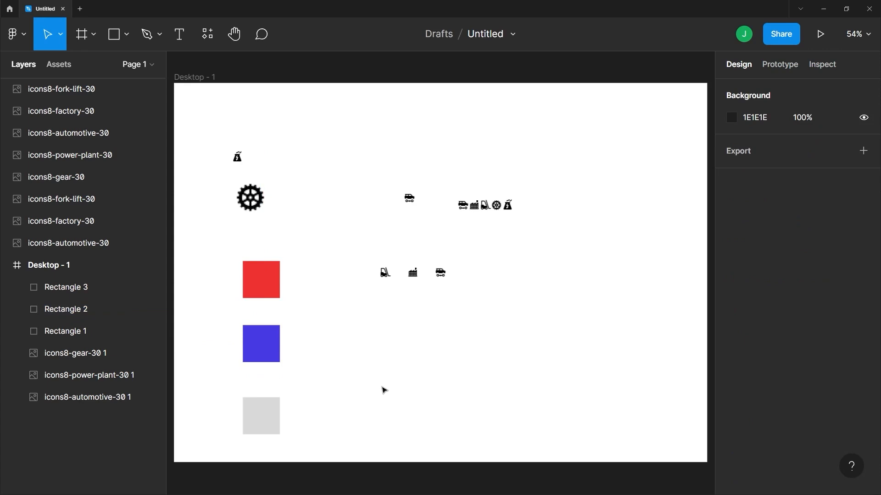
Add a PNG export setting to the red square and set its scale to 2x.
{"action": "left_click", "coordinate": [256, 281]}
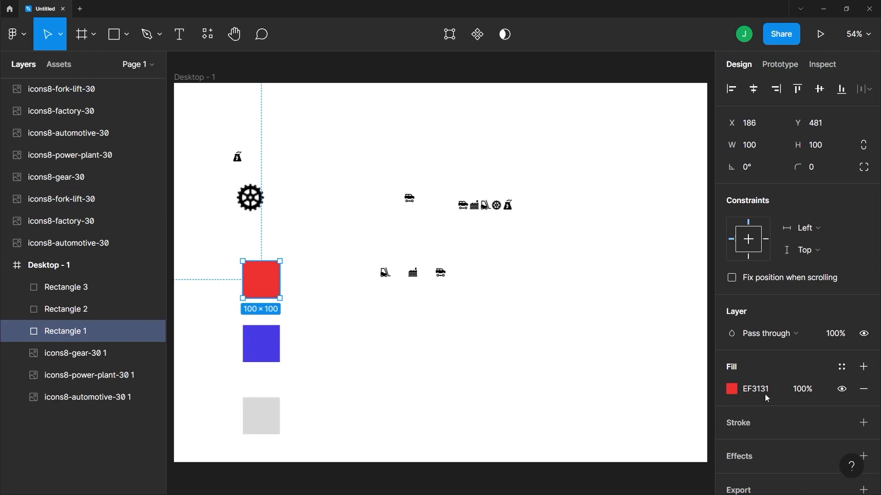
{"action": "scroll", "coordinate": [808, 436], "scroll_direction": "down", "scroll_amount": 2}
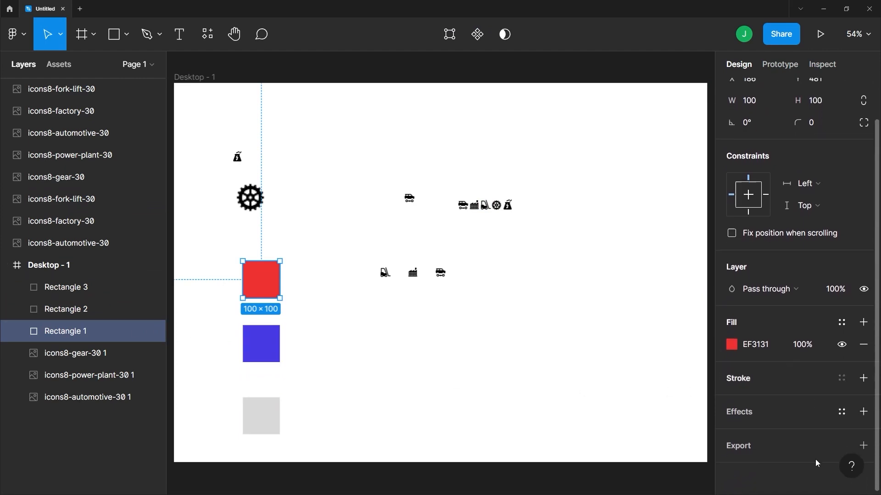
{"action": "left_click", "coordinate": [863, 445]}
{"action": "scroll", "coordinate": [782, 420], "scroll_direction": "down", "scroll_amount": 2}
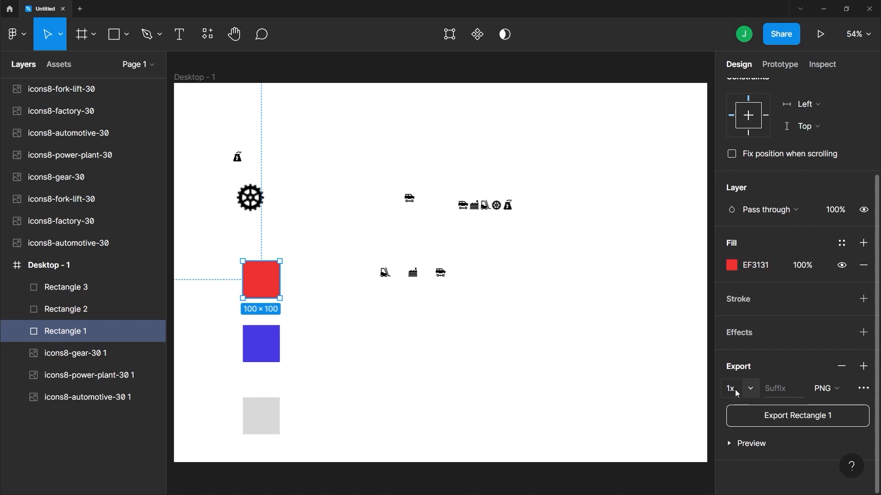
{"action": "left_click", "coordinate": [749, 393]}
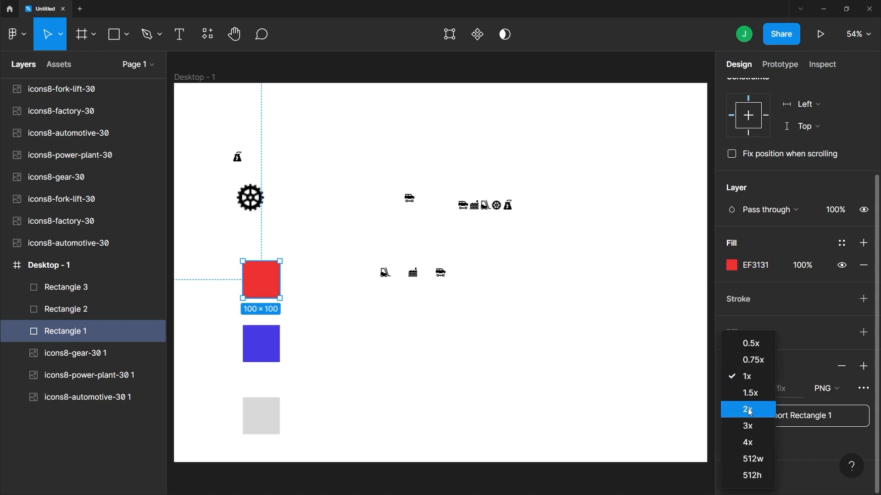
{"action": "left_click", "coordinate": [750, 412]}
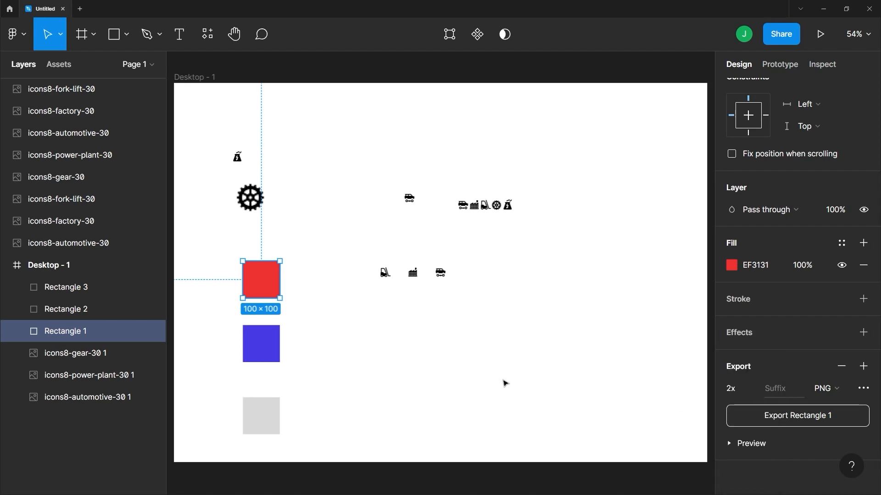
{"action": "left_click", "coordinate": [748, 392]}
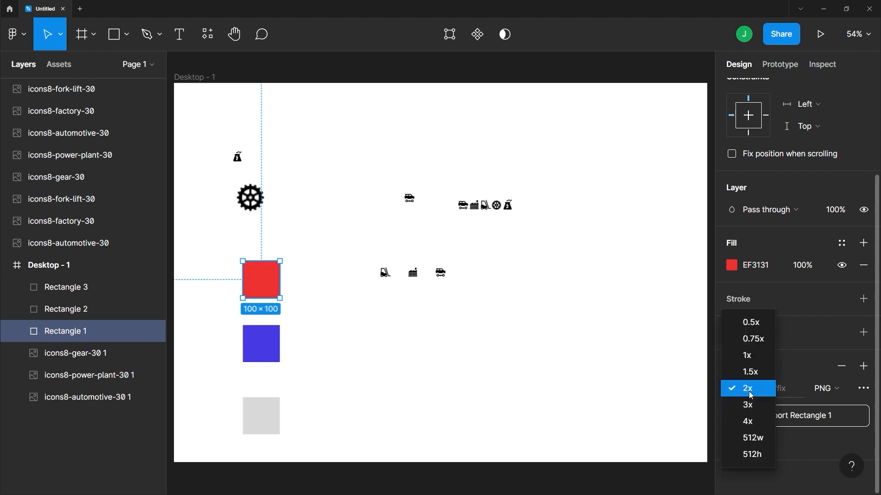
{"action": "left_click", "coordinate": [749, 392]}
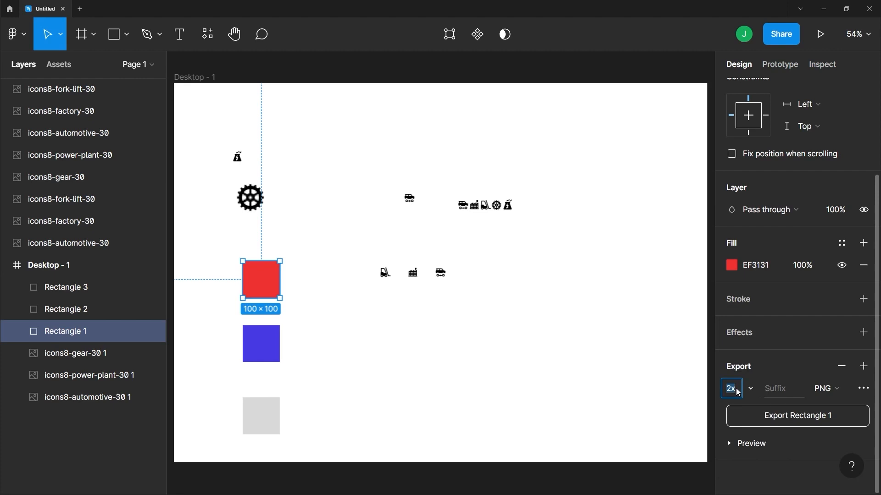
Set the red square's export size to a fixed height of 500h.
{"action": "type", "text": "5"}
{"action": "type", "text": "00"}
{"action": "type", "text": "w"}
{"action": "key", "text": "BackSpace"}
{"action": "type", "text": "h"}
{"action": "left_click", "coordinate": [769, 363]}
Add a second export setting to the red square and set its size to 500w.
{"action": "left_click", "coordinate": [862, 368]}
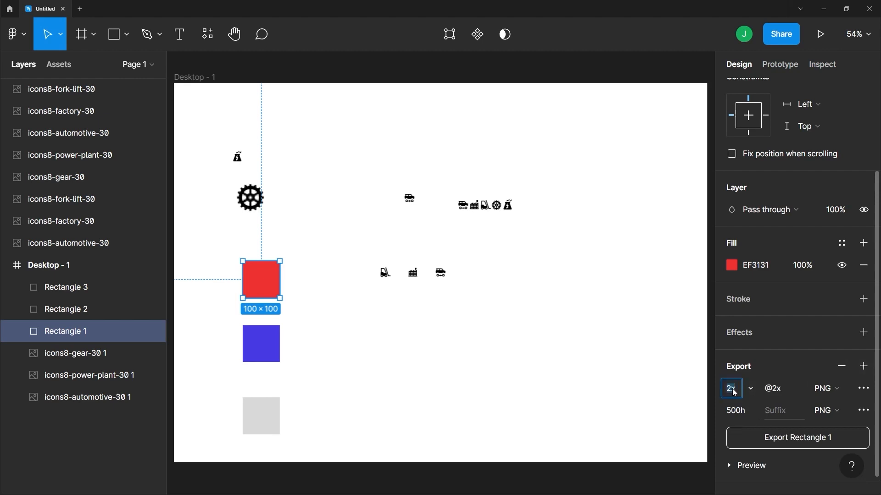
{"action": "key", "text": "Home"}
{"action": "type", "text": "500"}
{"action": "key", "text": "Delete"}
{"action": "key", "text": "Delete"}
{"action": "type", "text": "w"}
{"action": "key", "text": "Return"}
Look at the available export file formats and remove the 500w export setting.
{"action": "left_click", "coordinate": [840, 391]}
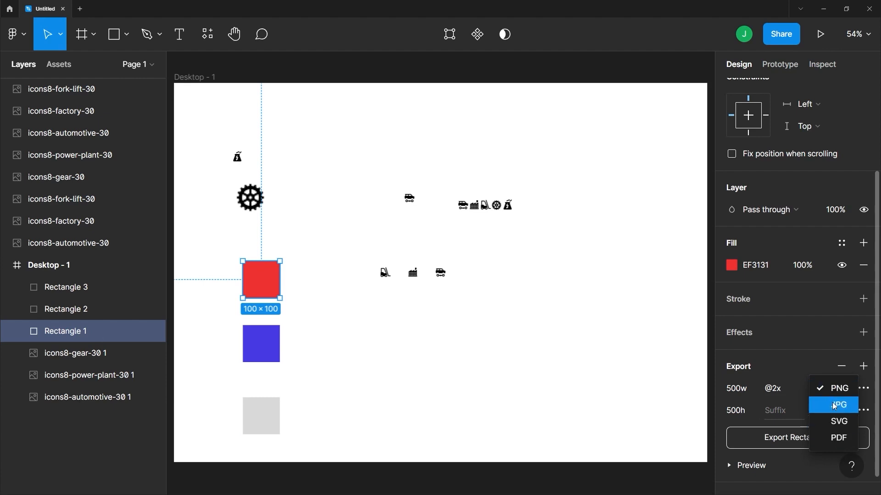
{"action": "left_click", "coordinate": [814, 368]}
{"action": "left_click", "coordinate": [842, 366]}
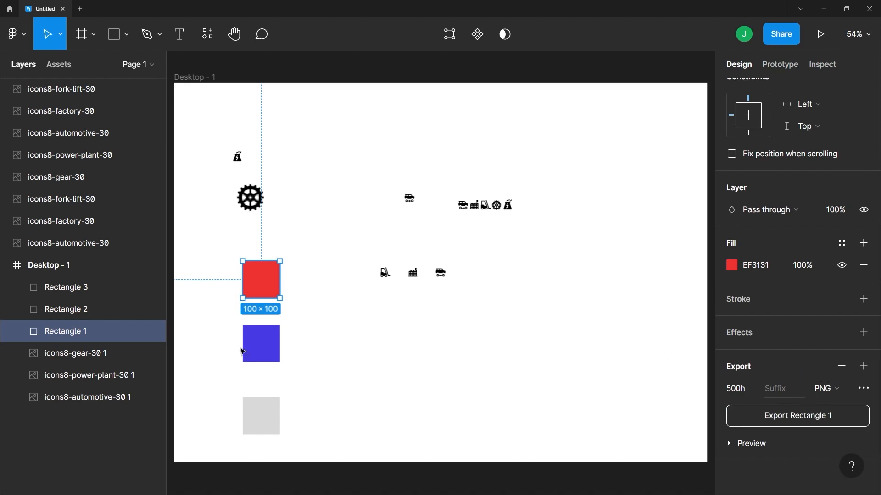
Rename the red square's layer to RED SQUARE.
{"action": "double_click", "coordinate": [71, 332]}
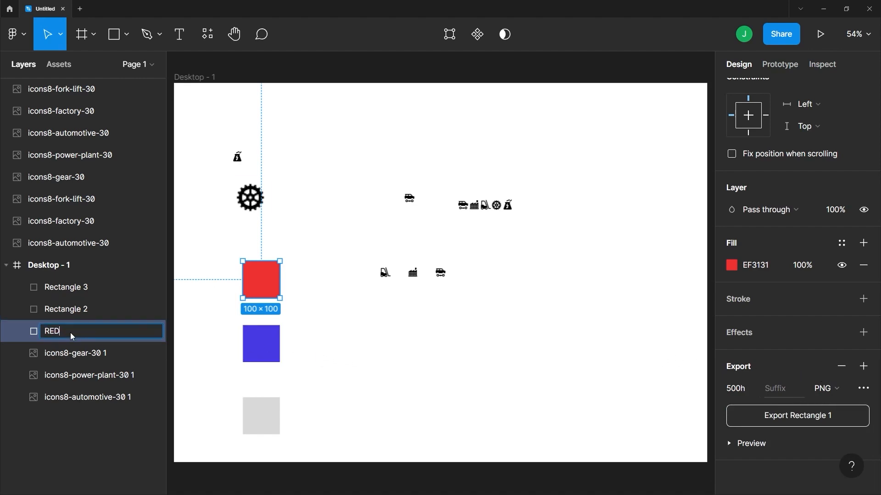
{"action": "type", "text": "RED SQUARE"}
{"action": "left_click", "coordinate": [198, 343]}
Add the suffix android-only to the red square's export setting and show its export preview.
{"action": "left_click", "coordinate": [103, 331]}
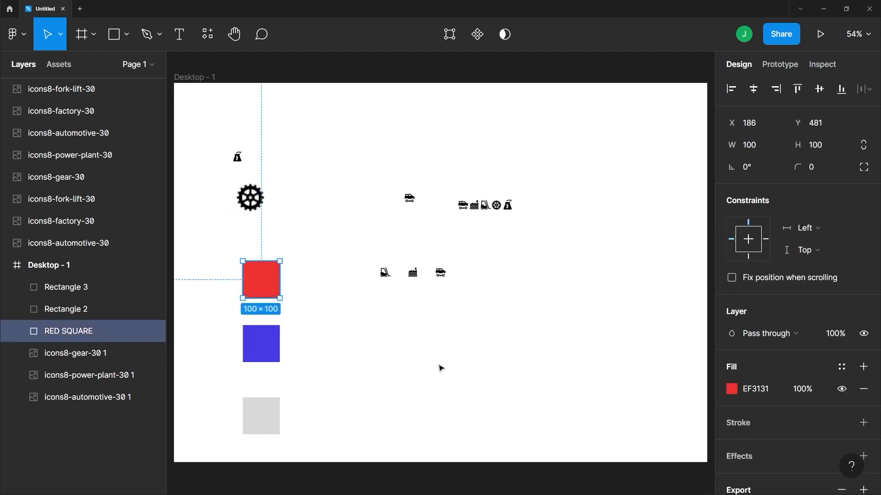
{"action": "scroll", "coordinate": [796, 418], "scroll_direction": "down", "scroll_amount": 3}
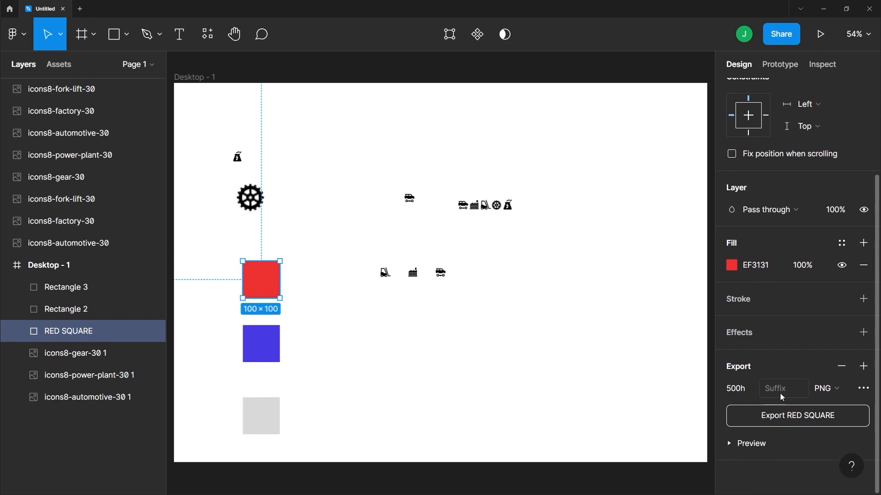
{"action": "left_click", "coordinate": [778, 390]}
{"action": "type", "text": "android-only"}
{"action": "left_click", "coordinate": [810, 441]}
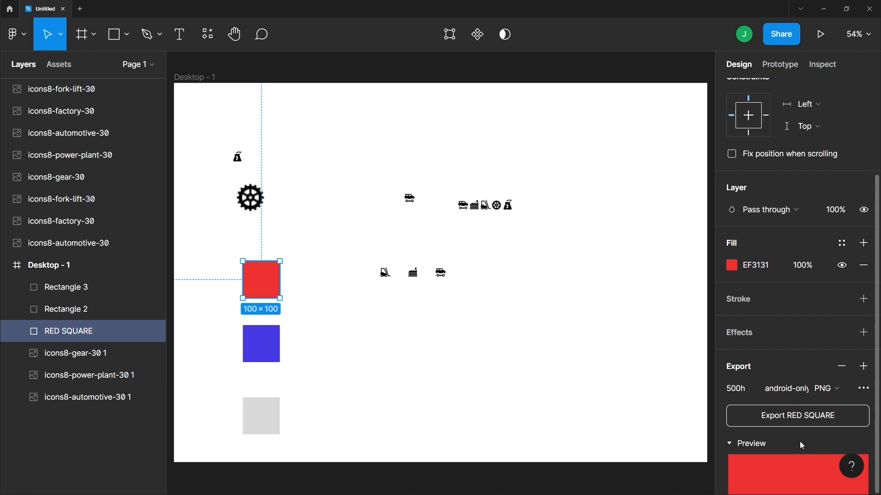
Move the red square straight down so that it partly overlaps the blue square.
{"action": "left_click", "coordinate": [863, 389]}
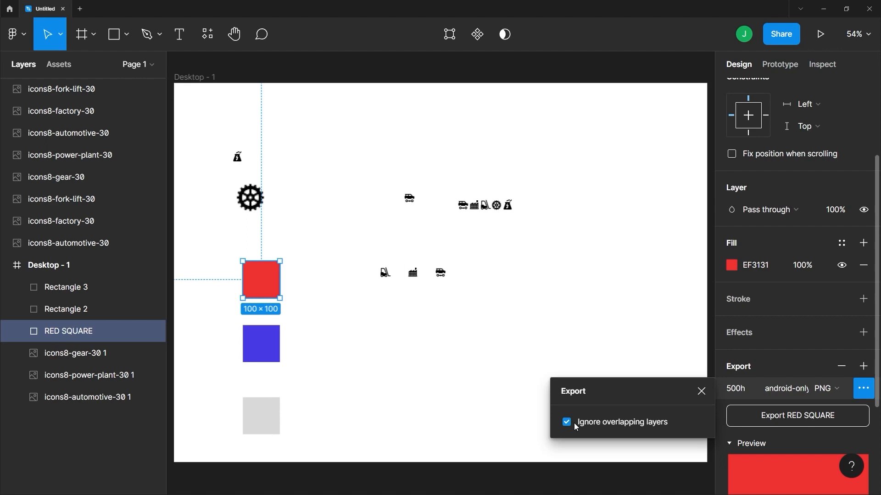
{"action": "left_click", "coordinate": [289, 319]}
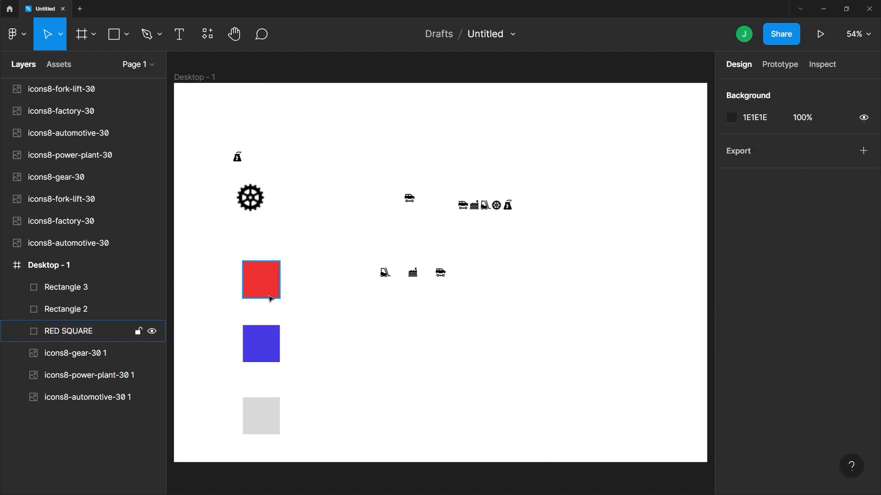
{"action": "left_click", "coordinate": [266, 348]}
{"action": "left_click", "coordinate": [268, 305]}
{"action": "left_click", "coordinate": [266, 289]}
{"action": "left_click_drag", "start_coordinate": [266, 289], "coordinate": [267, 334]}
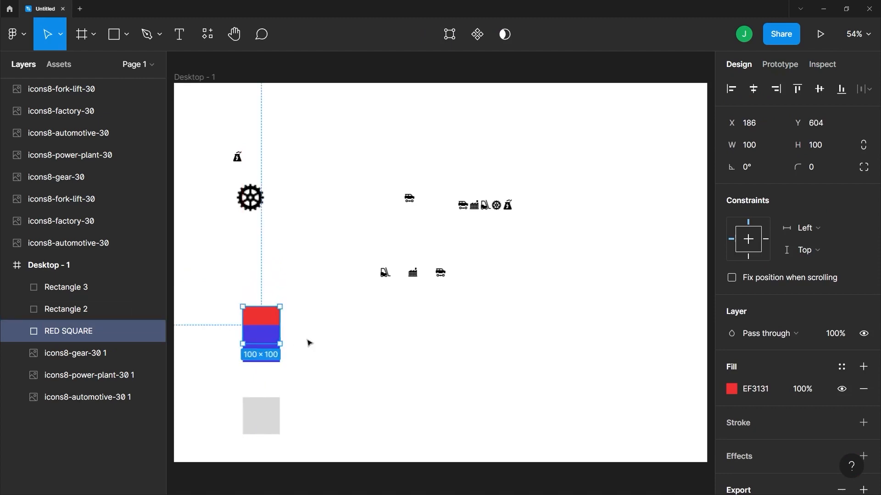
Turn off Ignore overlapping layers for the red square's export to compare the preview, and turn it back on.
{"action": "scroll", "coordinate": [782, 453], "scroll_direction": "down", "scroll_amount": 5}
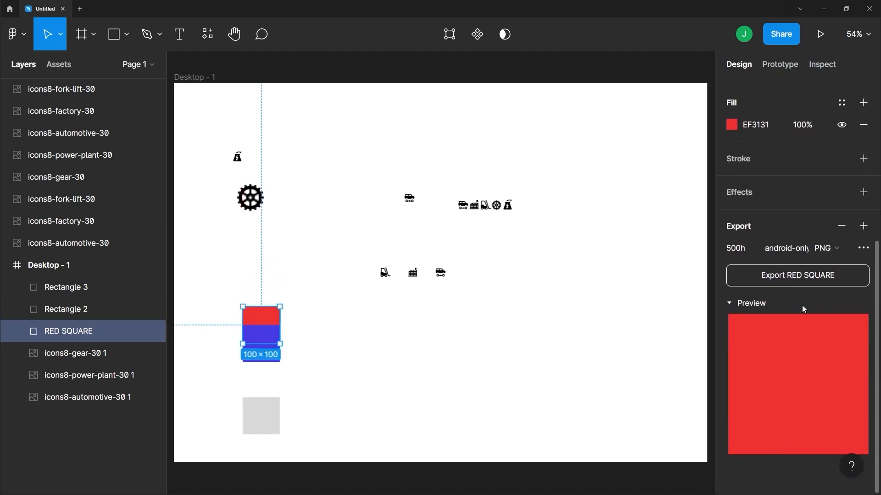
{"action": "left_click", "coordinate": [863, 248]}
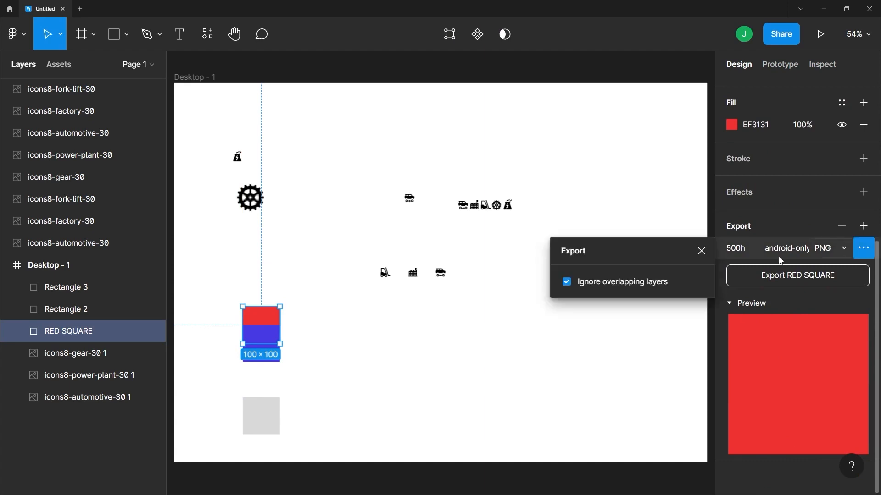
{"action": "left_click", "coordinate": [567, 283]}
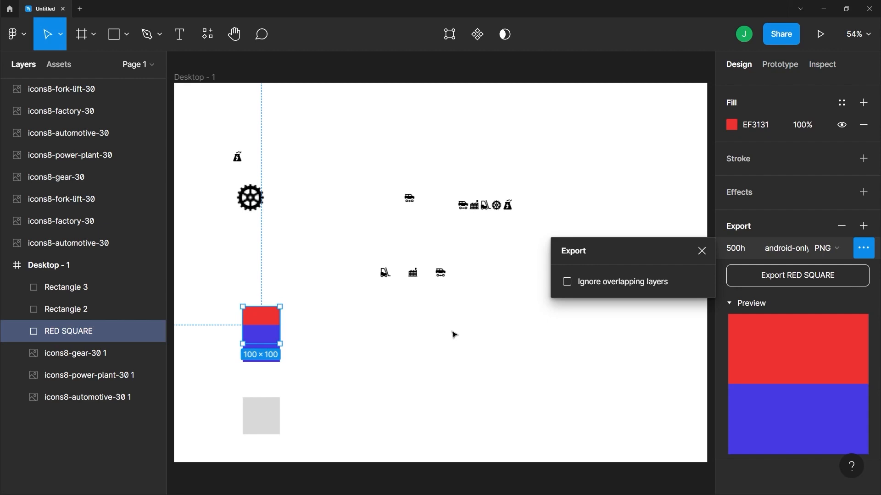
{"action": "left_click", "coordinate": [567, 282]}
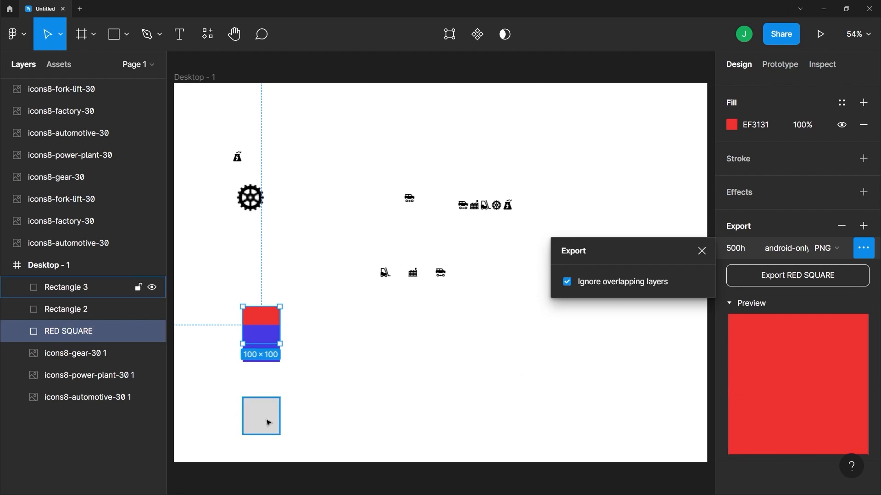
Move the grey square over the red square's upper-left corner and export the red square.
{"action": "left_click_drag", "start_coordinate": [268, 423], "coordinate": [254, 318]}
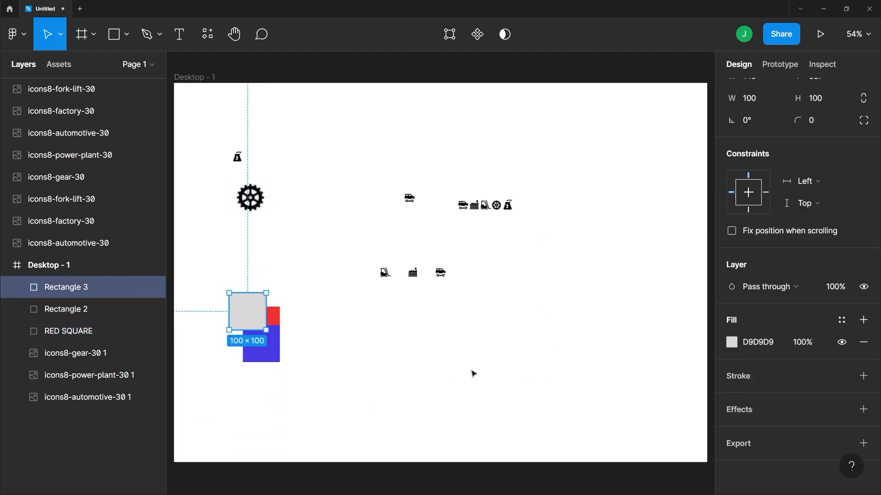
{"action": "left_click", "coordinate": [277, 317]}
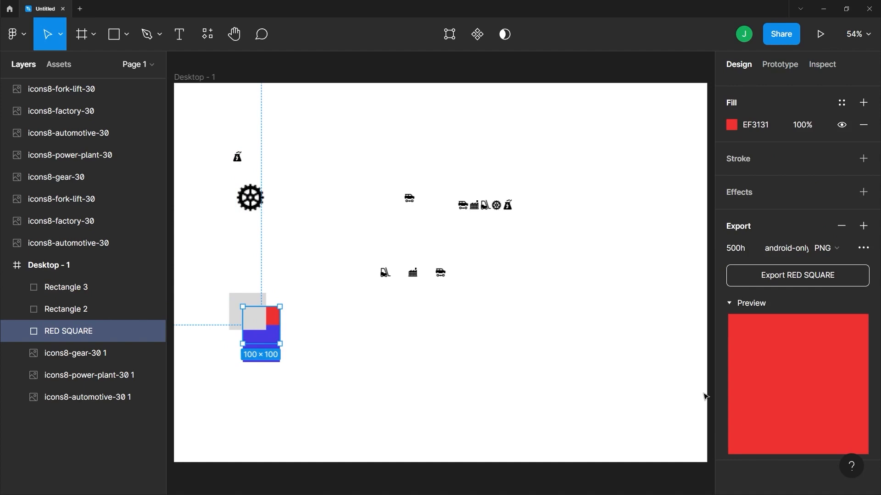
{"action": "left_click", "coordinate": [794, 278]}
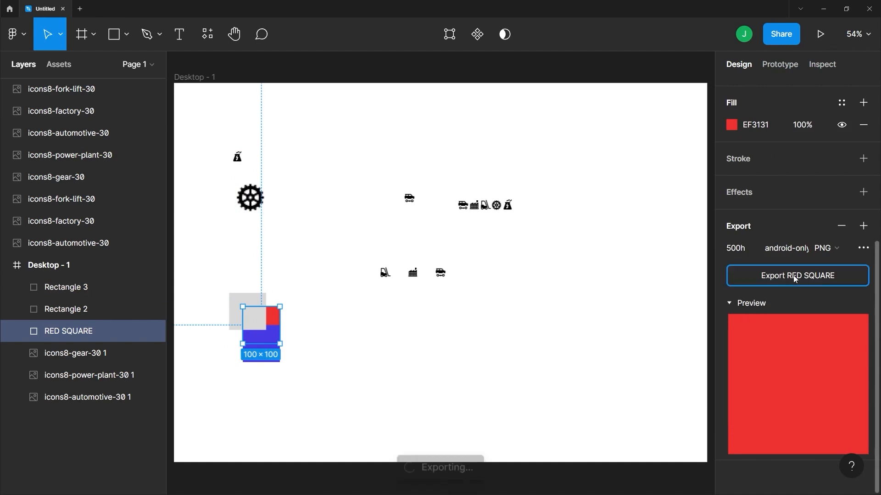